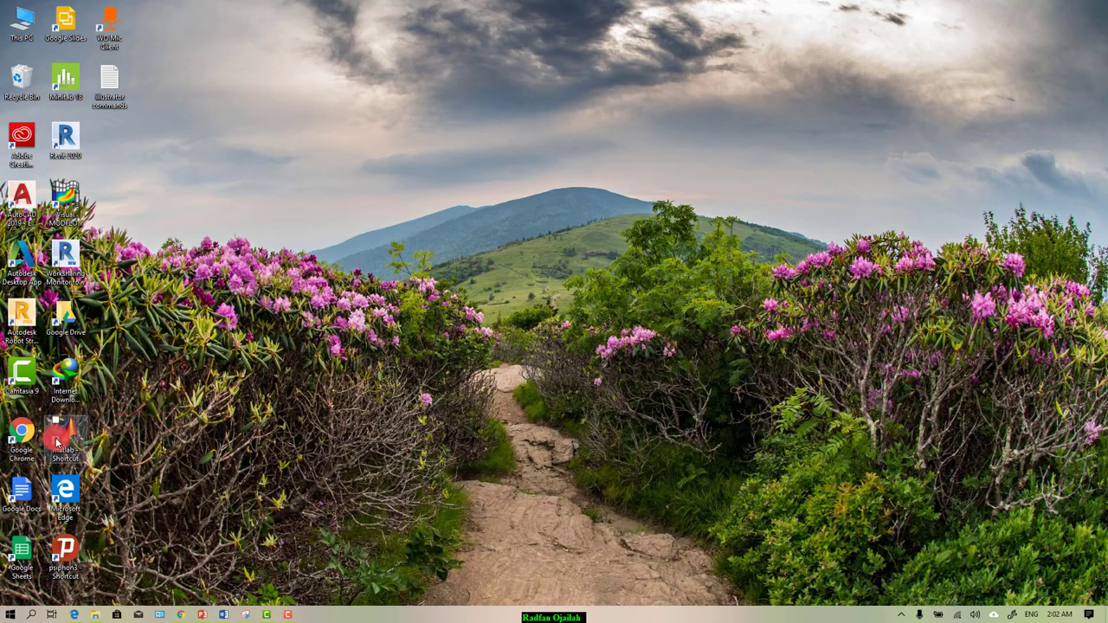
# Launch MATLAB R2013a from its desktop shortcut
pyautogui.doubleClick(56, 442)
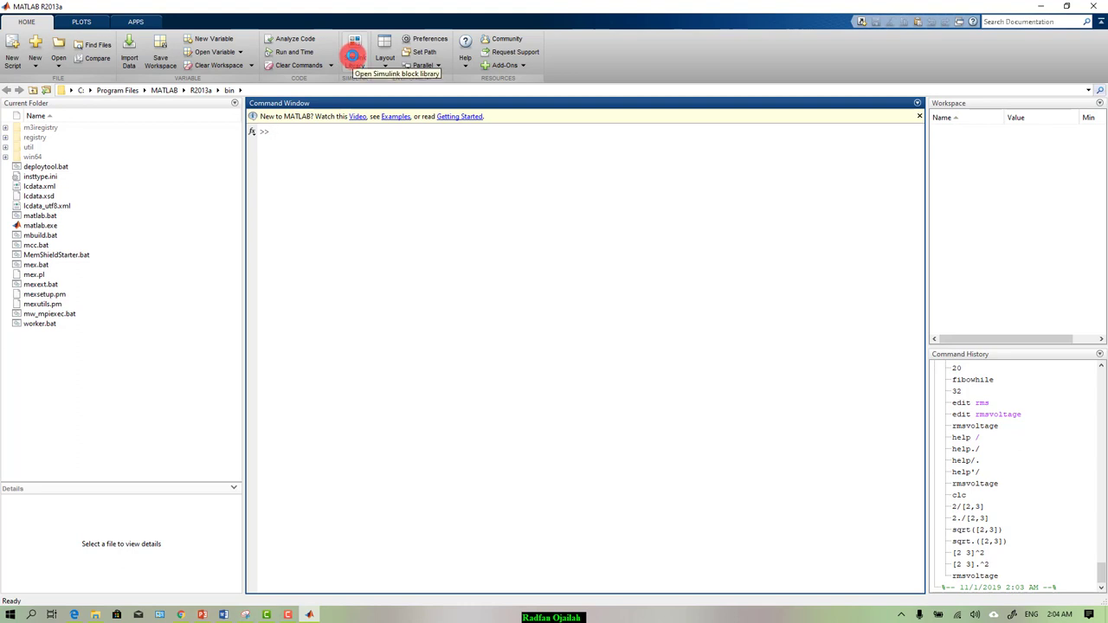
# Open the Simulink Library Browser and a new untitled model, moved to the right
pyautogui.click(353, 55)
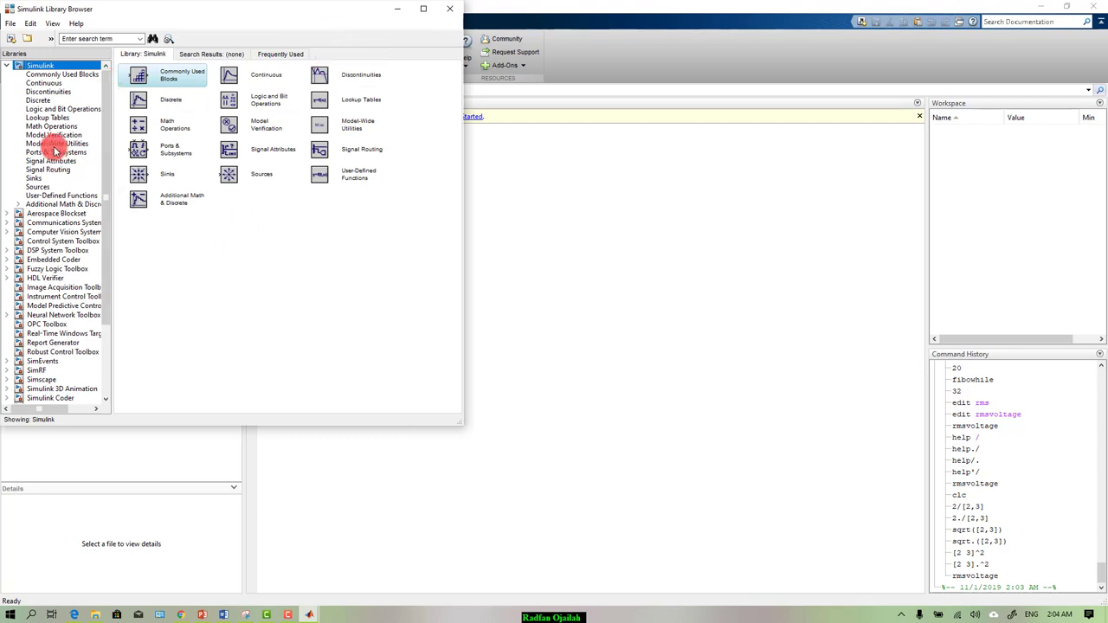
pyautogui.click(7, 39)
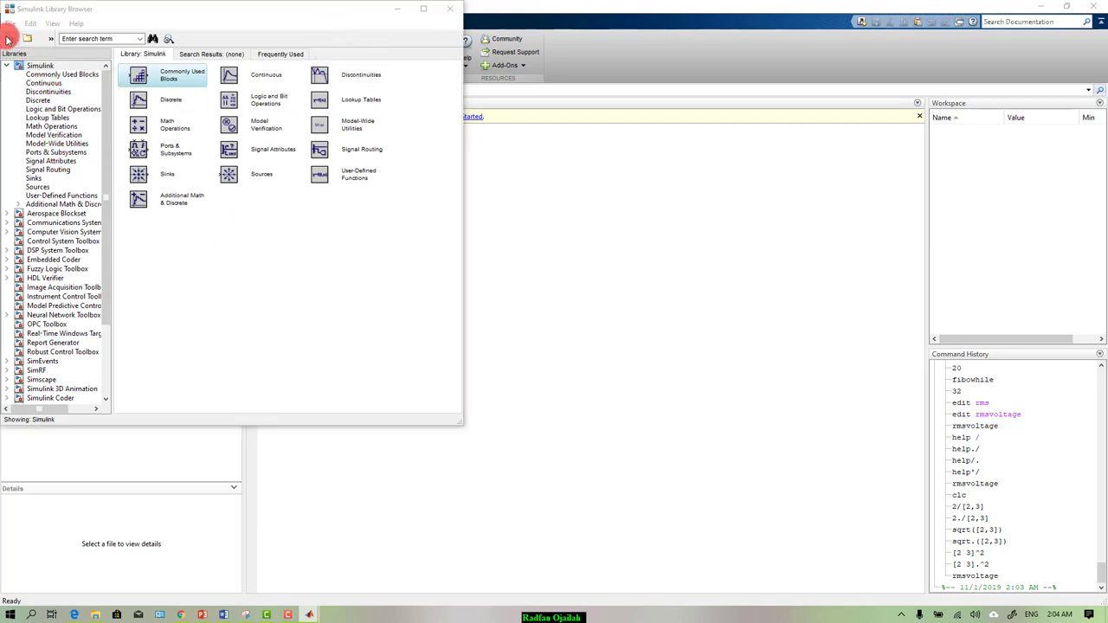
pyautogui.moveTo(248, 42); pyautogui.dragTo(1107, 52)
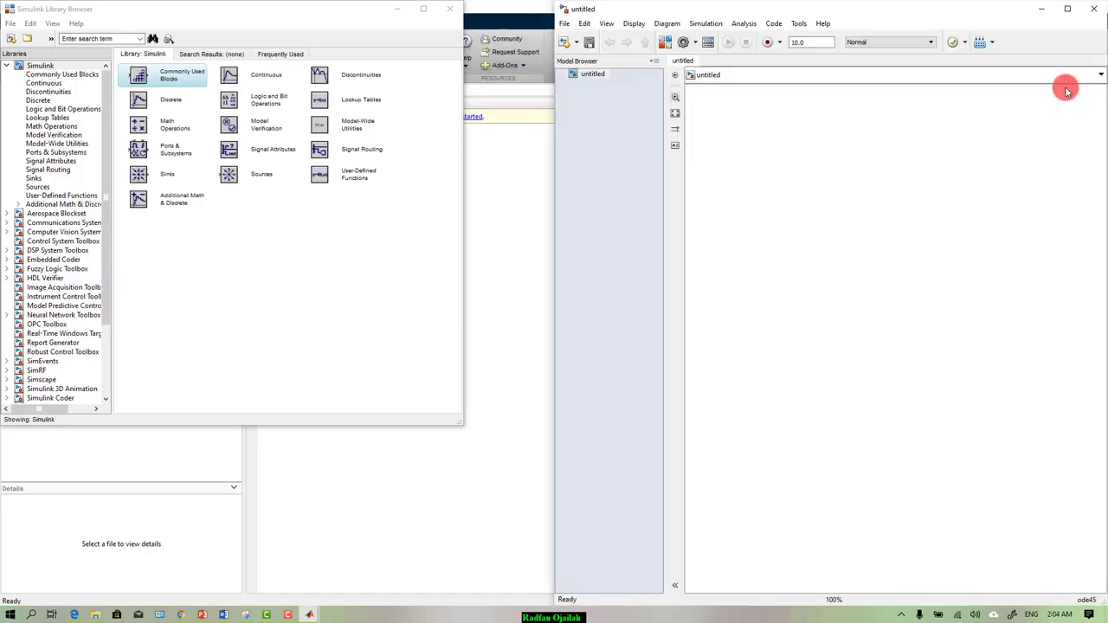
# Tile the windows side by side and add Gain and Sum blocks from Commonly Used Blocks
pyautogui.click(136, 124)
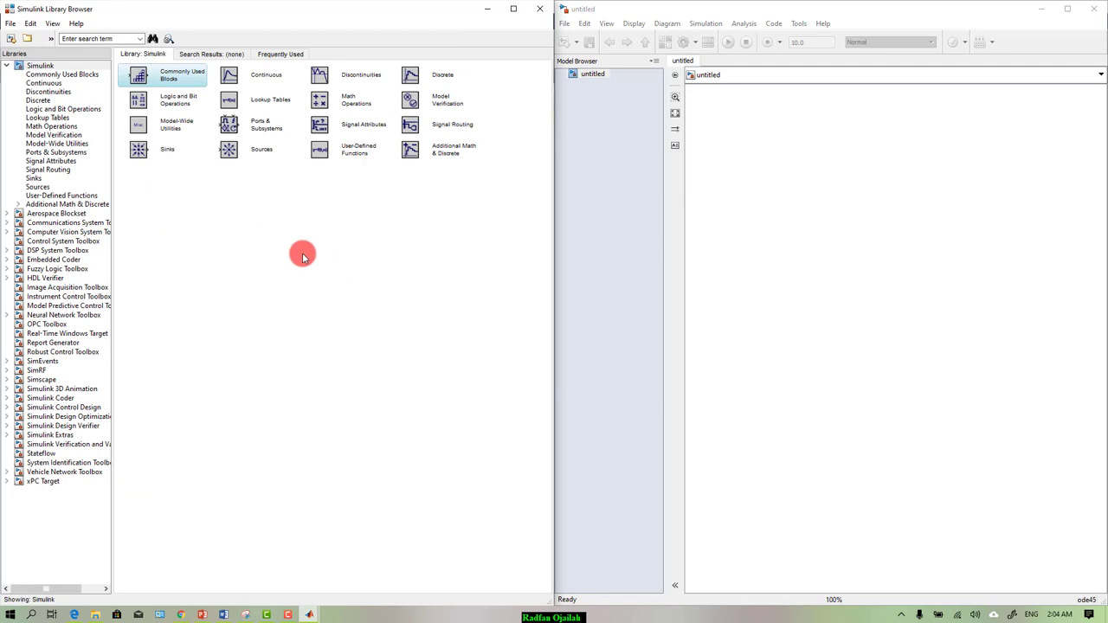
pyautogui.click(54, 75)
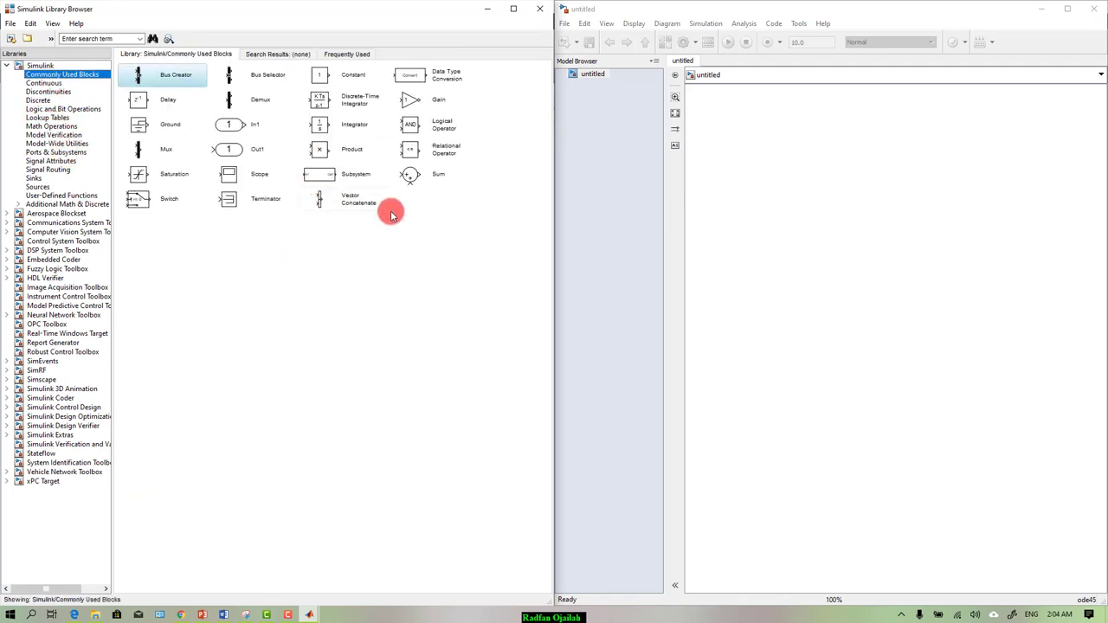
pyautogui.moveTo(414, 98); pyautogui.dragTo(829, 186)
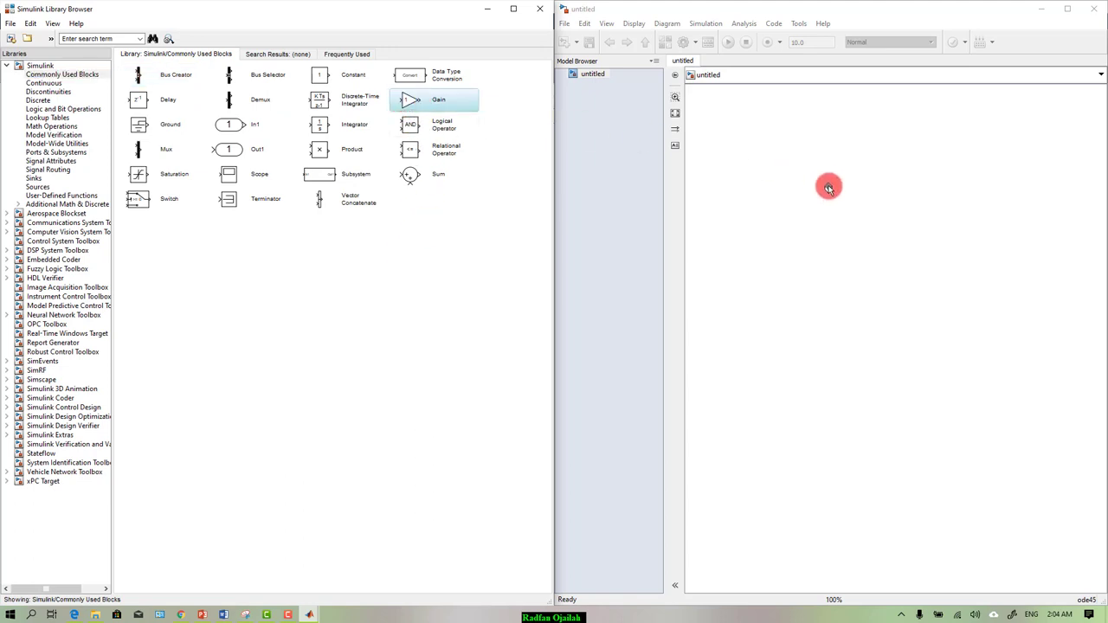
pyautogui.moveTo(416, 180); pyautogui.dragTo(818, 243)
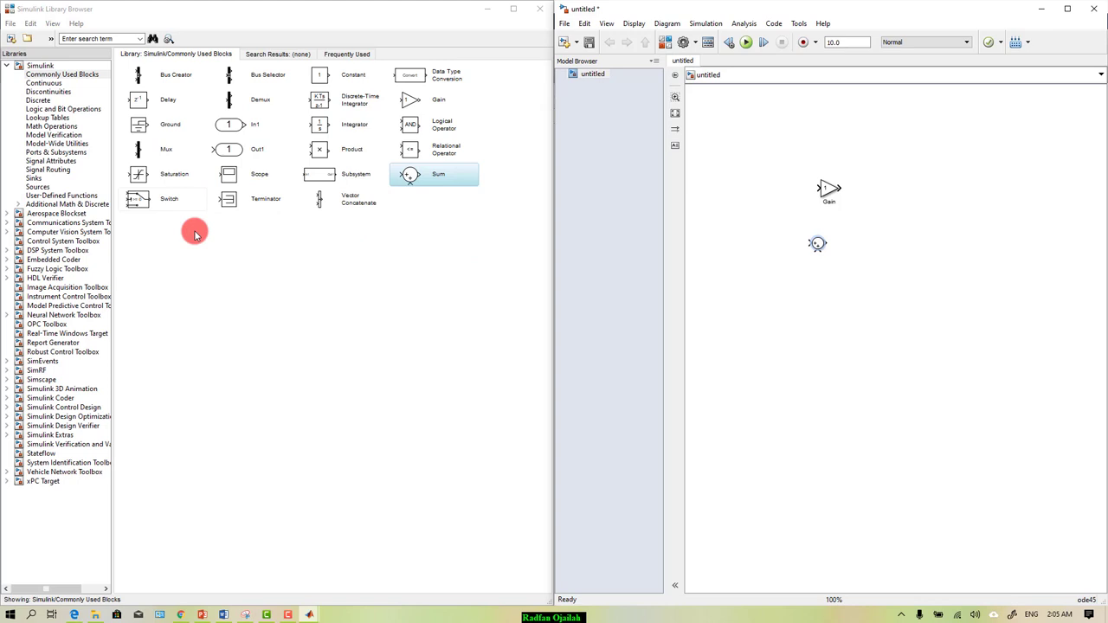
# Add Constant, Integrator and Scope blocks, then bring back the PowerPoint equations slide
pyautogui.moveTo(321, 74); pyautogui.dragTo(716, 200)
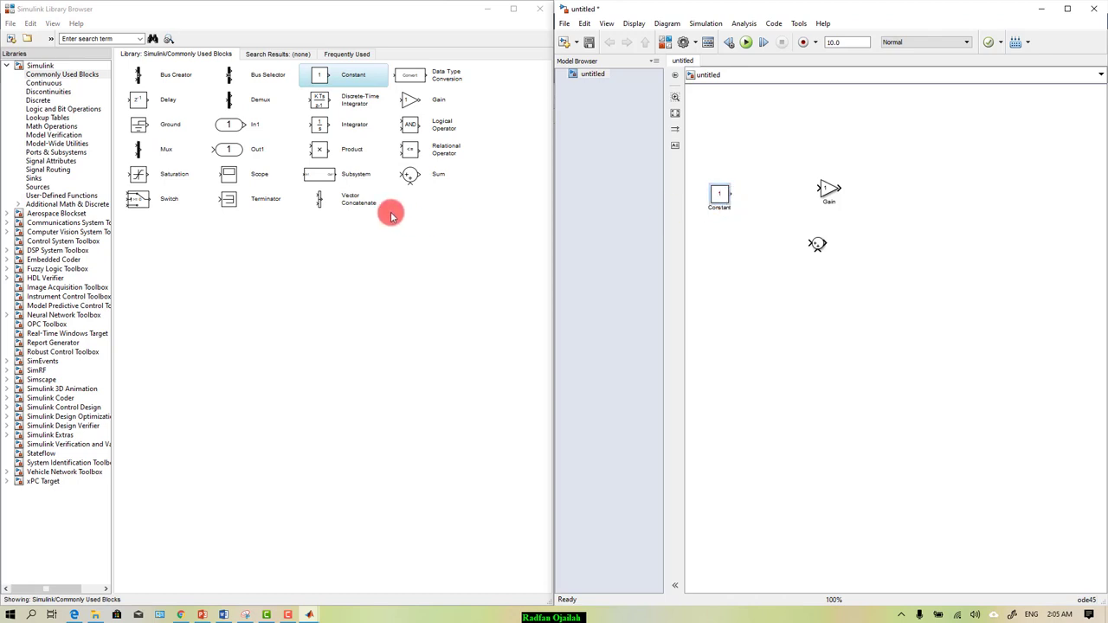
pyautogui.moveTo(317, 129); pyautogui.dragTo(786, 286)
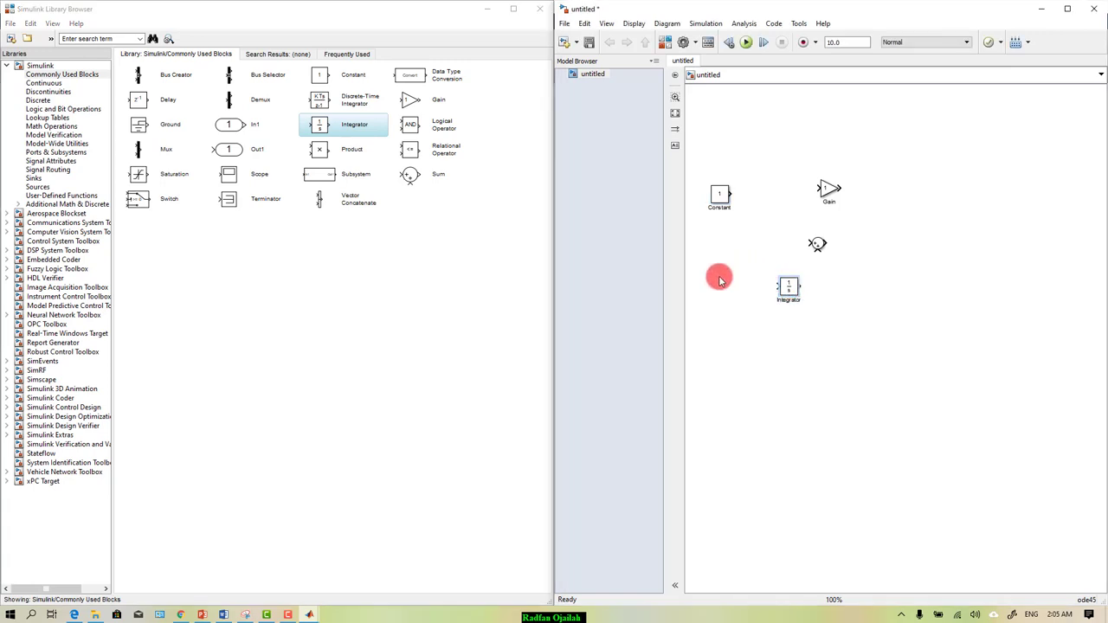
pyautogui.moveTo(232, 175); pyautogui.dragTo(872, 245)
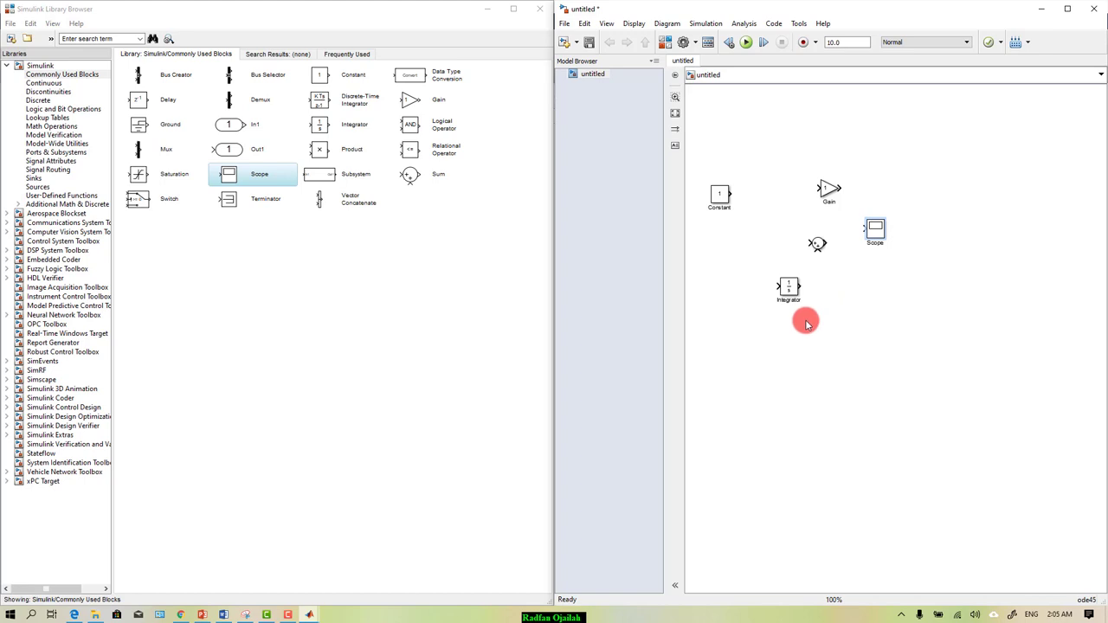
pyautogui.scroll(-1, 794, 335)
pyautogui.scroll(2, 794, 336)
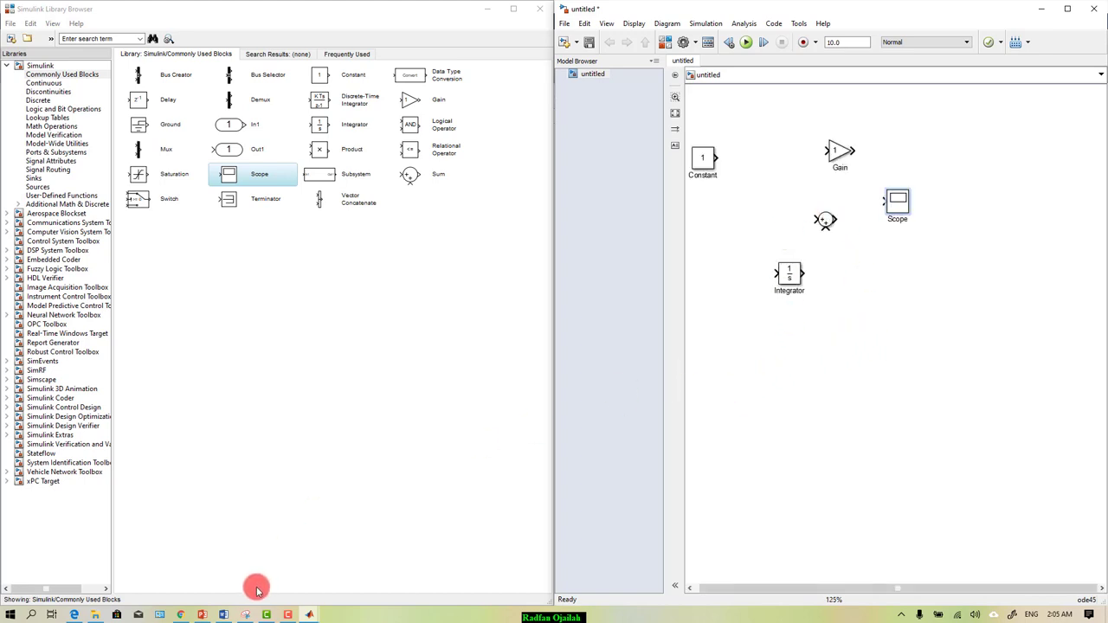
pyautogui.click(205, 614)
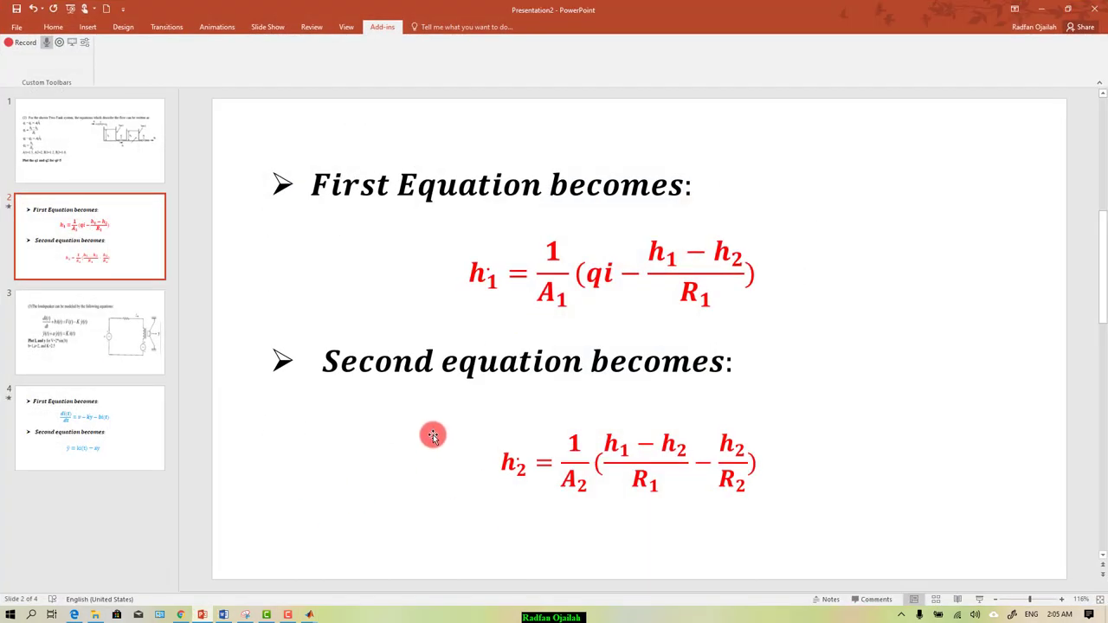
pyautogui.click(552, 294)
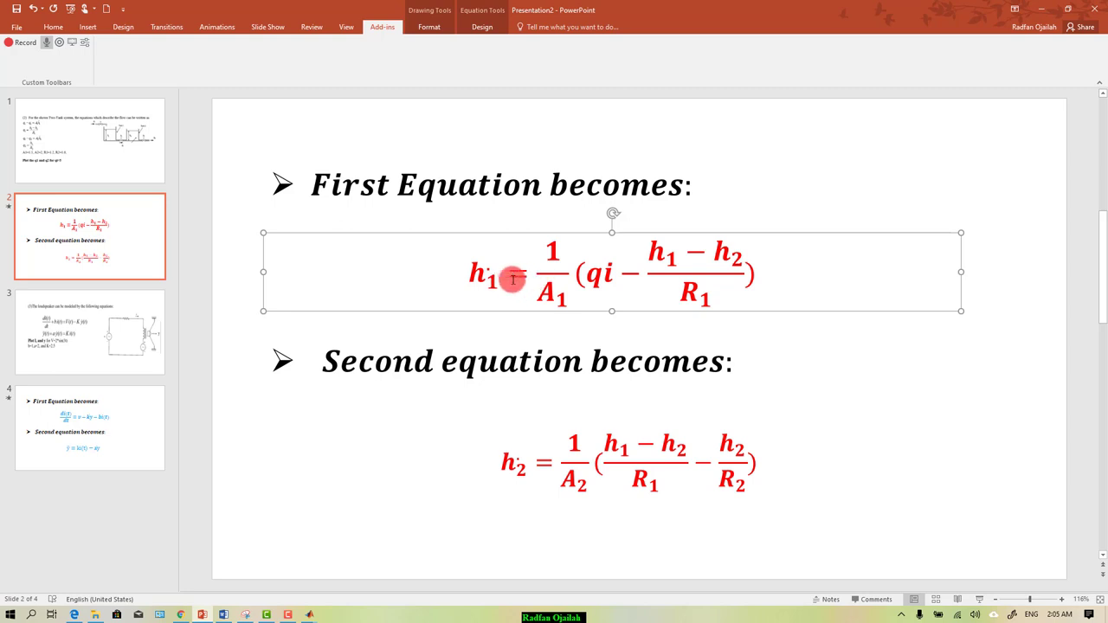
pyautogui.click(561, 249)
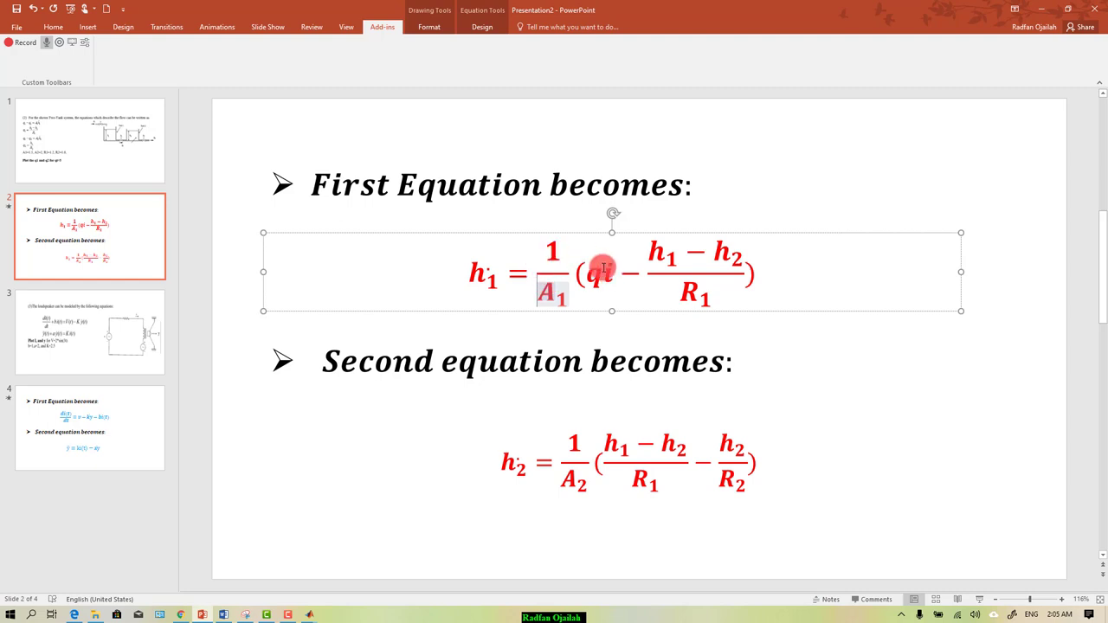
pyautogui.moveTo(587, 275); pyautogui.dragTo(728, 272)
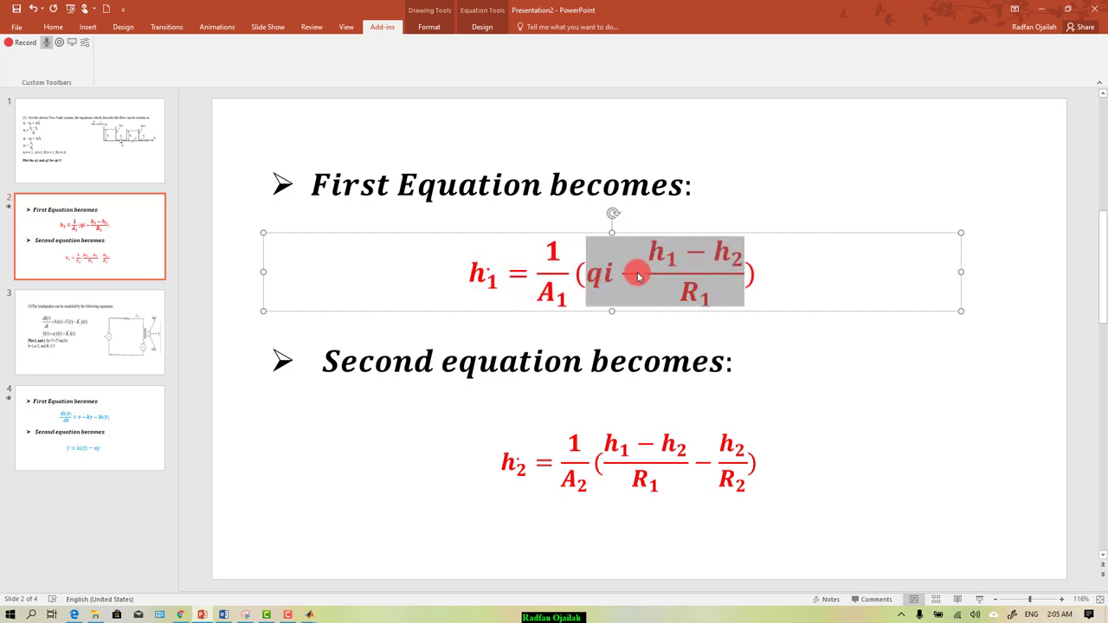
pyautogui.click(550, 248)
pyautogui.moveTo(552, 249); pyautogui.dragTo(592, 283)
pyautogui.click(703, 290)
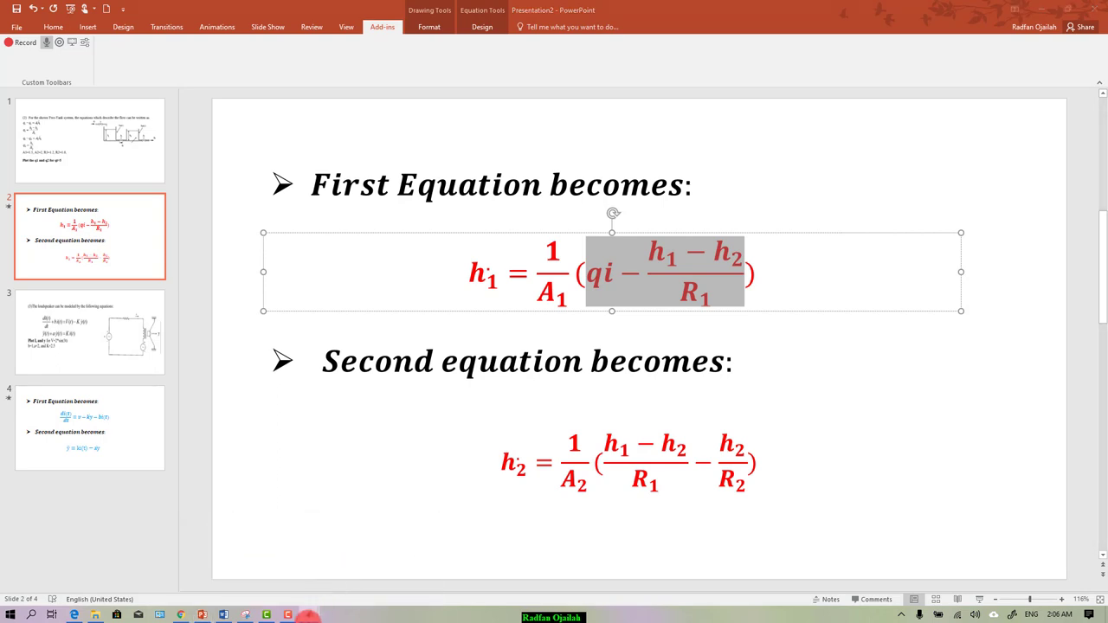
pyautogui.moveTo(310, 615)
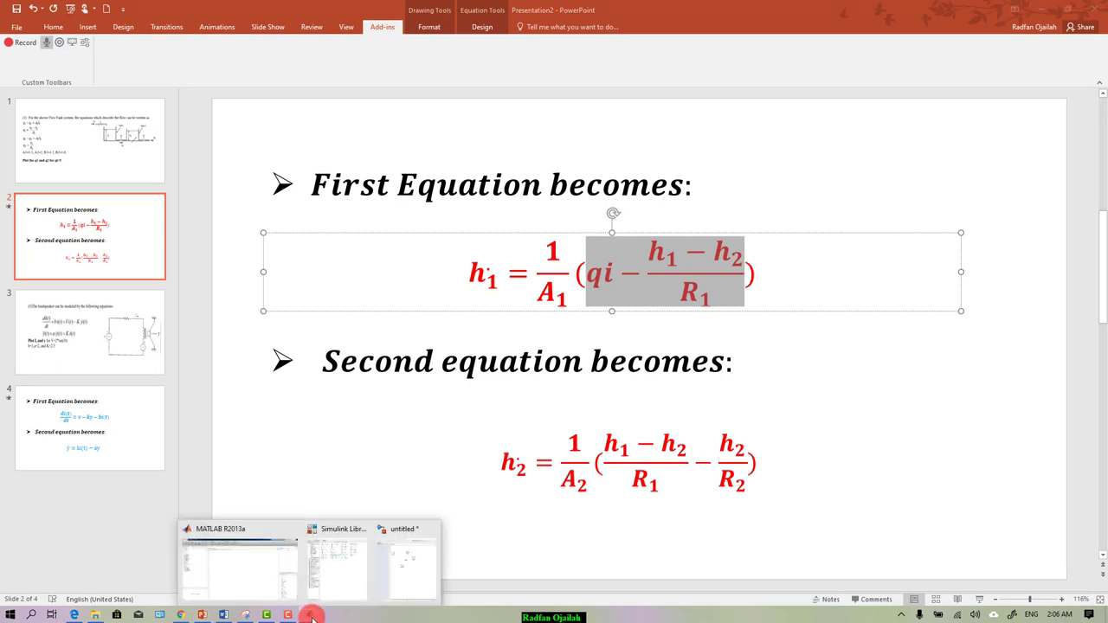
# Back in the Simulink model, Ctrl-drag the Integrator to create Integrator1 below it
pyautogui.click(404, 579)
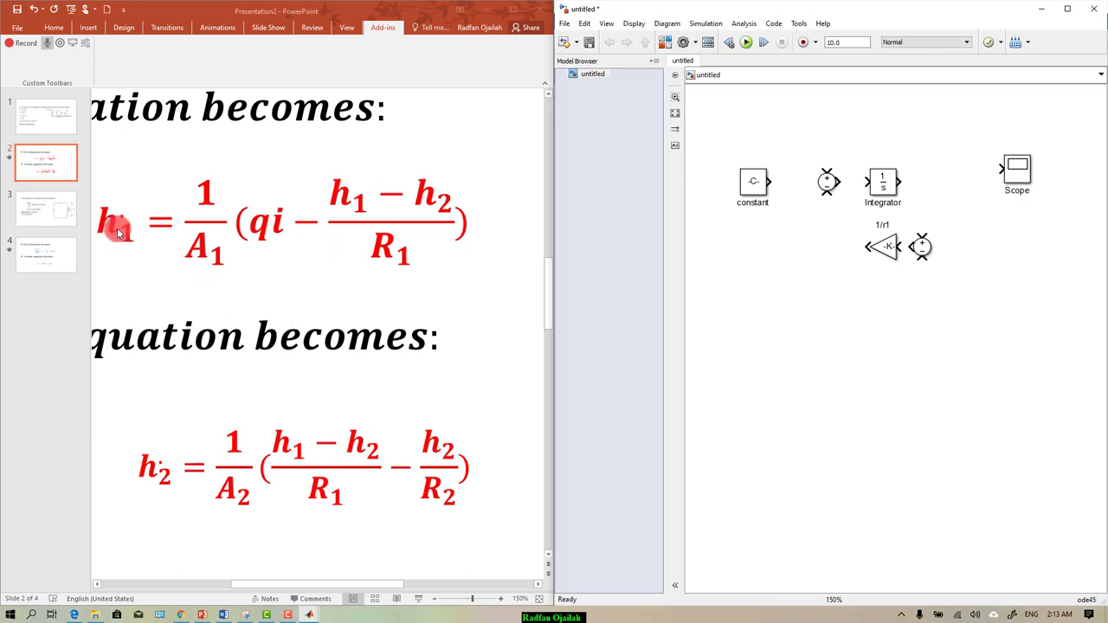
pyautogui.moveTo(883, 184); pyautogui.dragTo(890, 355)
pyautogui.click(850, 376)
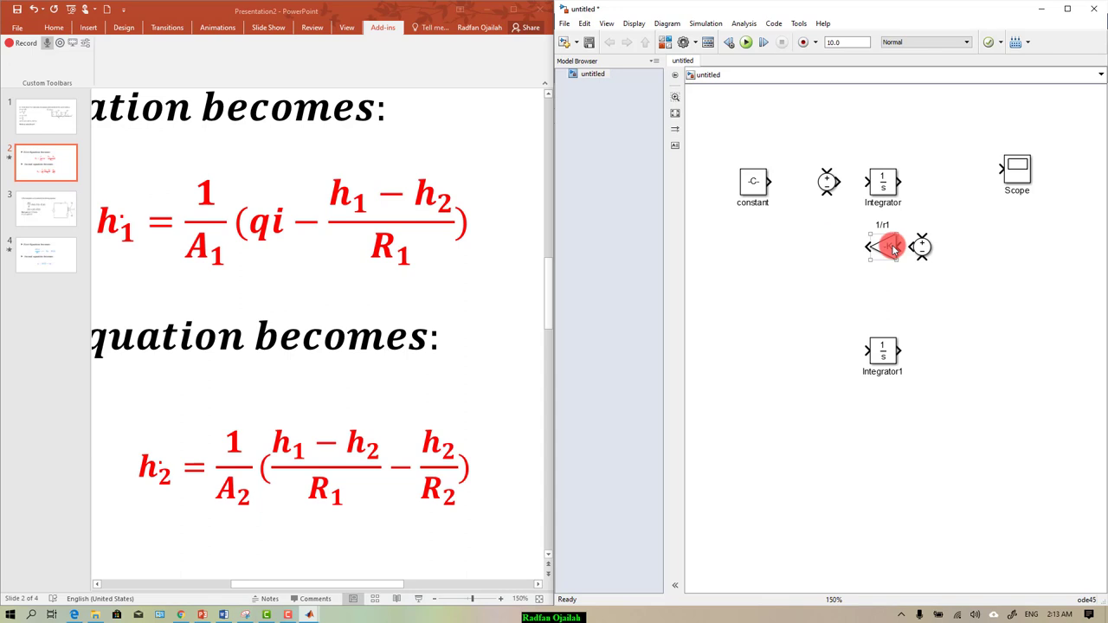
# Copy the 1/r1 gain beside Integrator1, rotate it to face right, and wire it in
pyautogui.moveTo(889, 251); pyautogui.dragTo(835, 358)
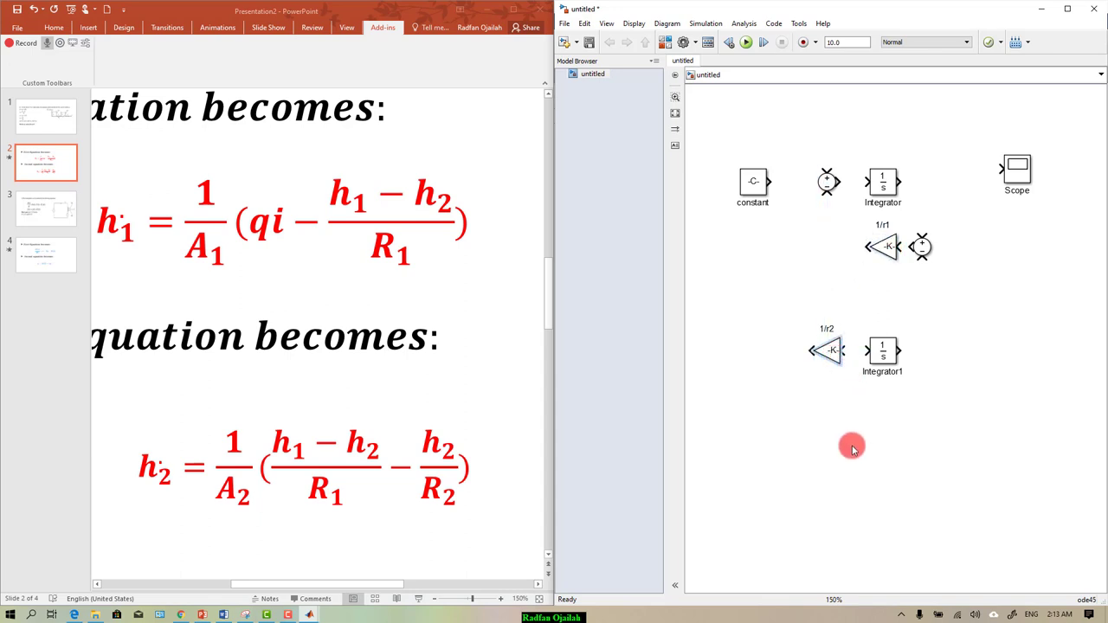
pyautogui.hotkey('ctrl', 'r')
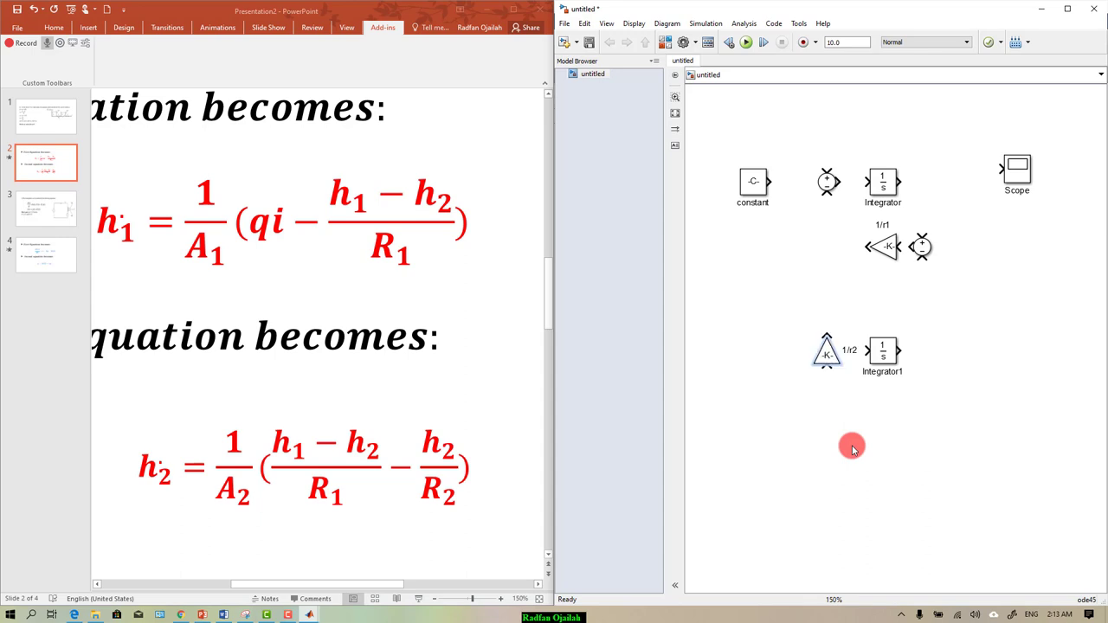
pyautogui.hotkey('ctrl', 'r')
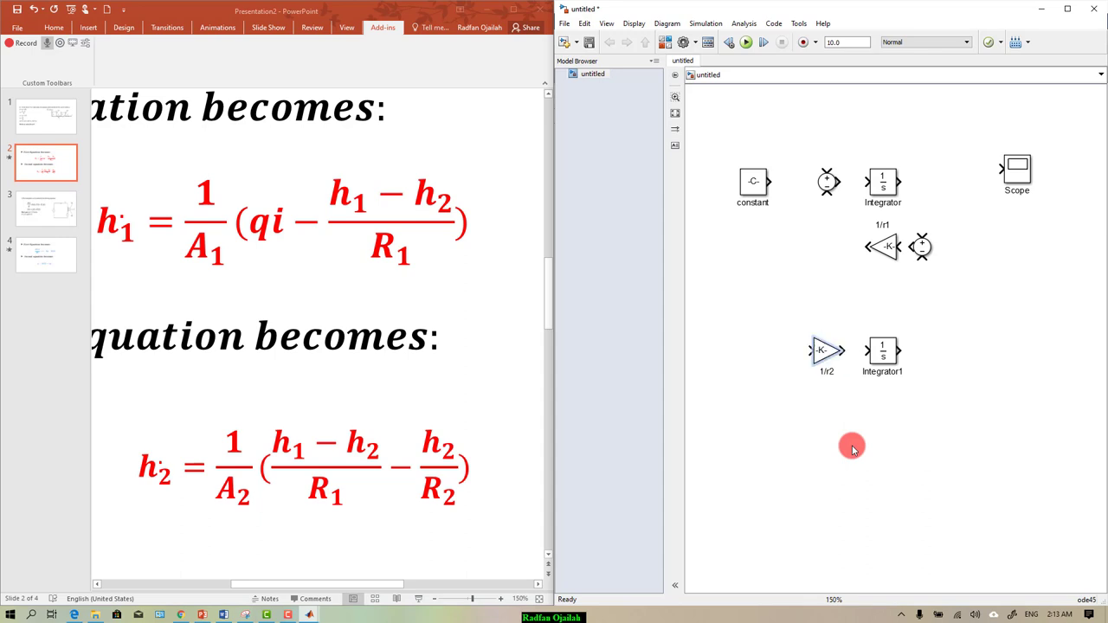
pyautogui.moveTo(843, 352); pyautogui.dragTo(865, 352)
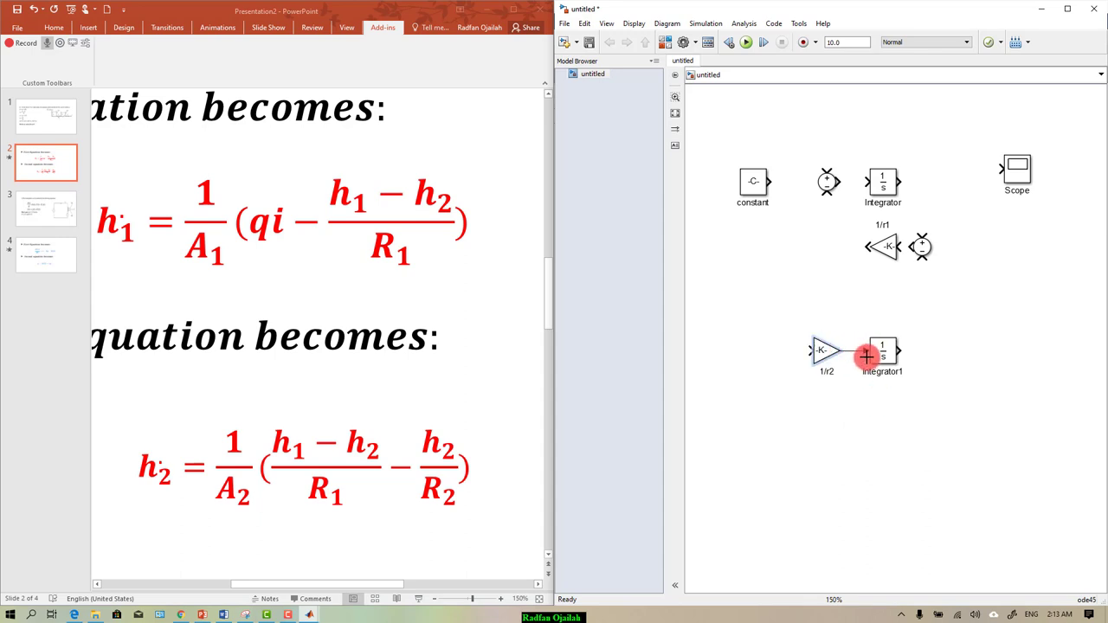
# Set the copied gain block's value to 1/a1 and rename its label 1/a1
pyautogui.doubleClick(826, 351)
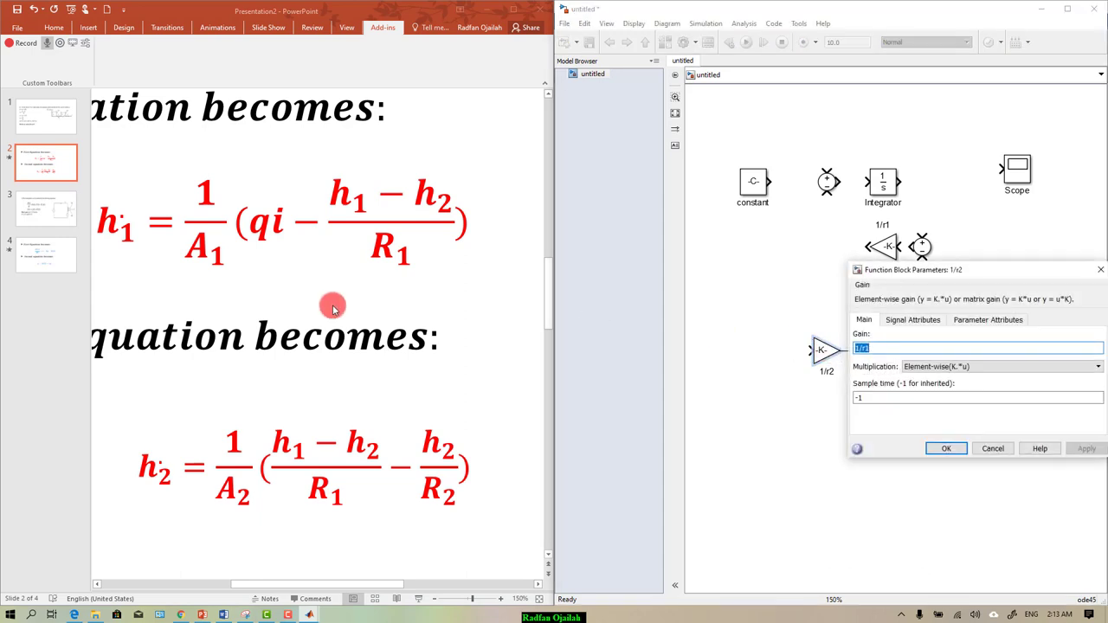
pyautogui.write('1')
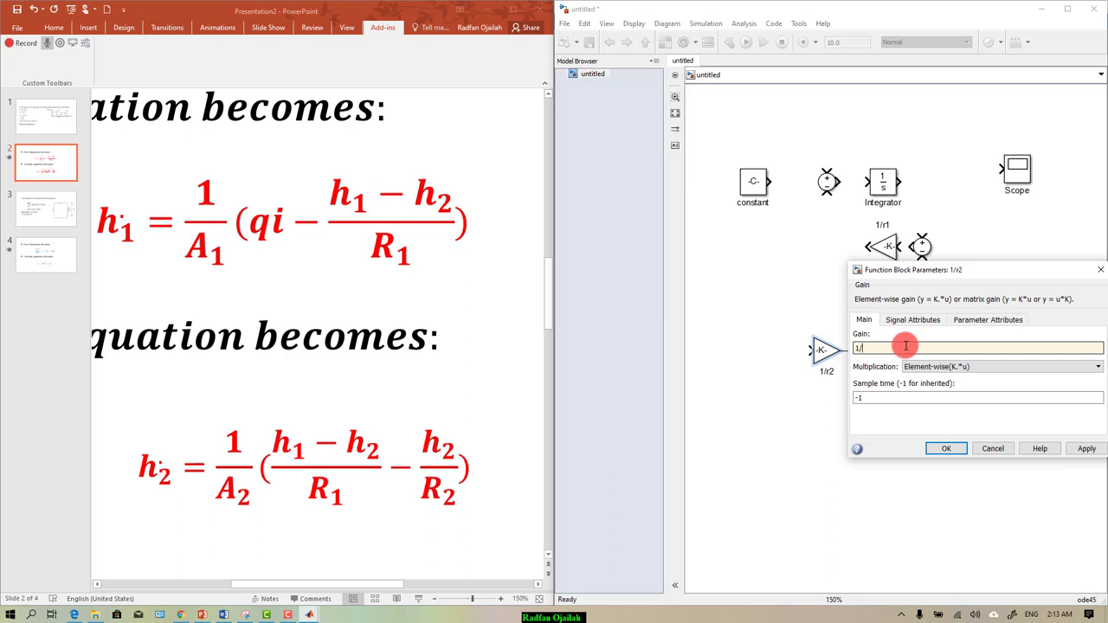
pyautogui.write('/a1')
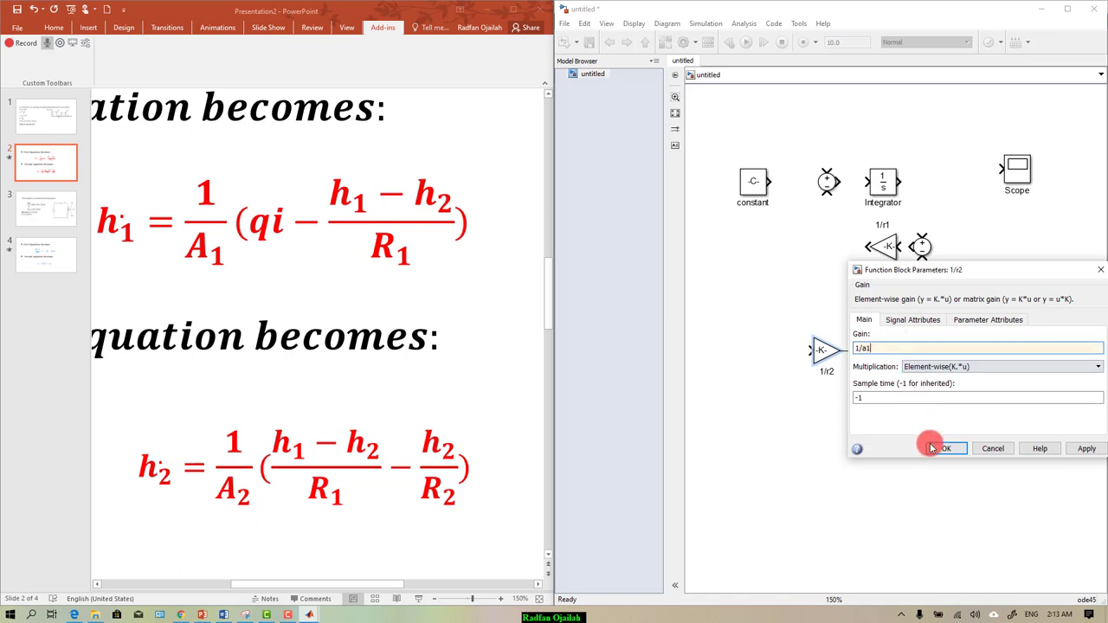
pyautogui.click(945, 448)
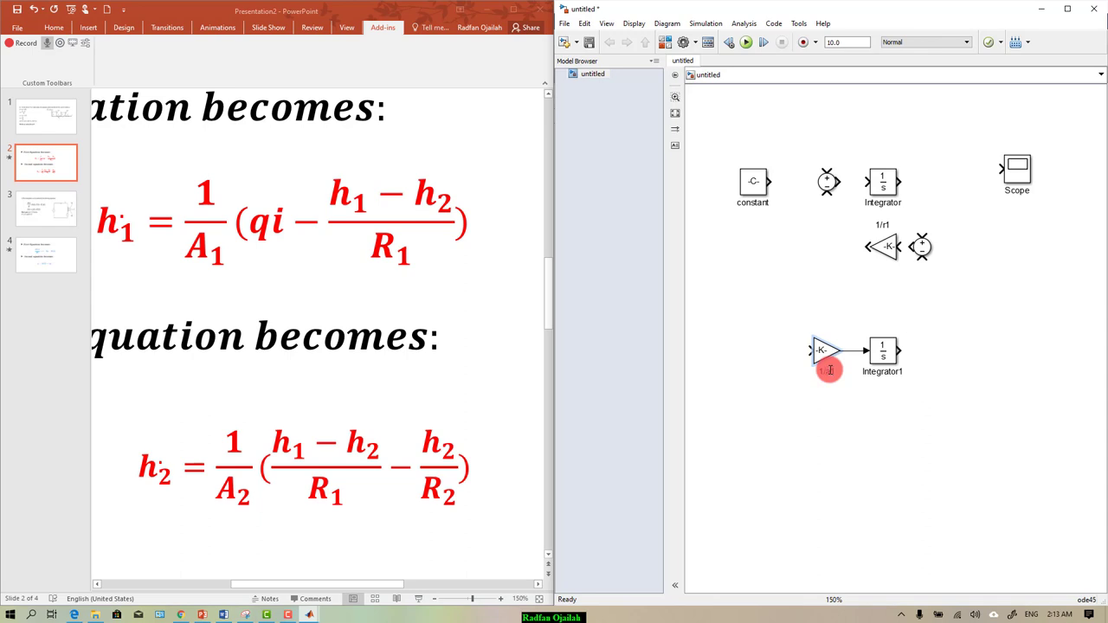
pyautogui.click(838, 420)
pyautogui.click(822, 373)
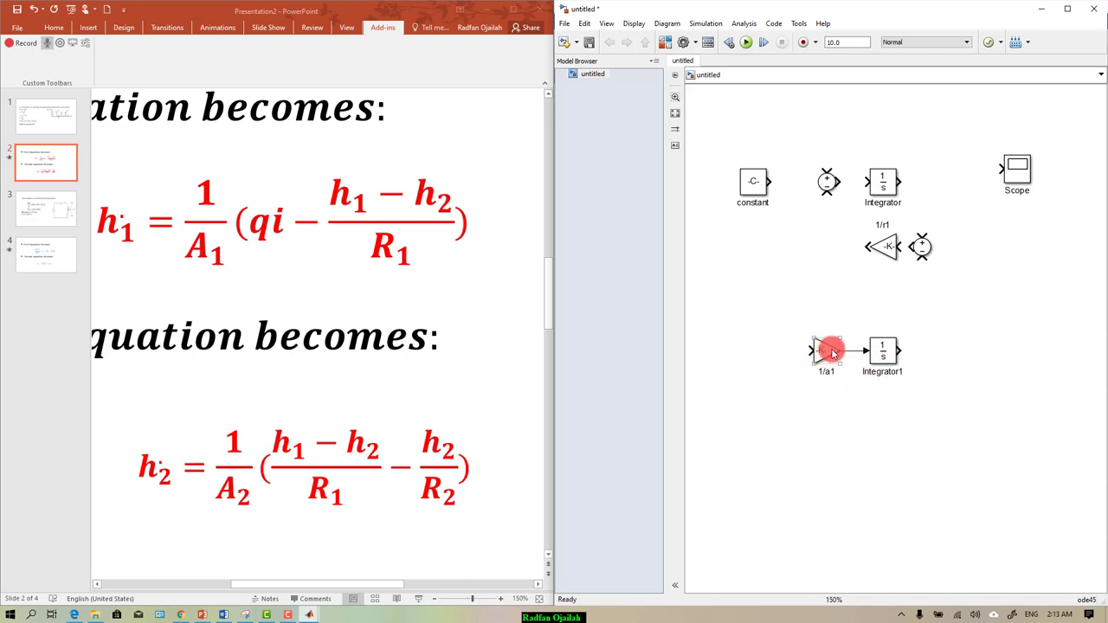
pyautogui.click(788, 346)
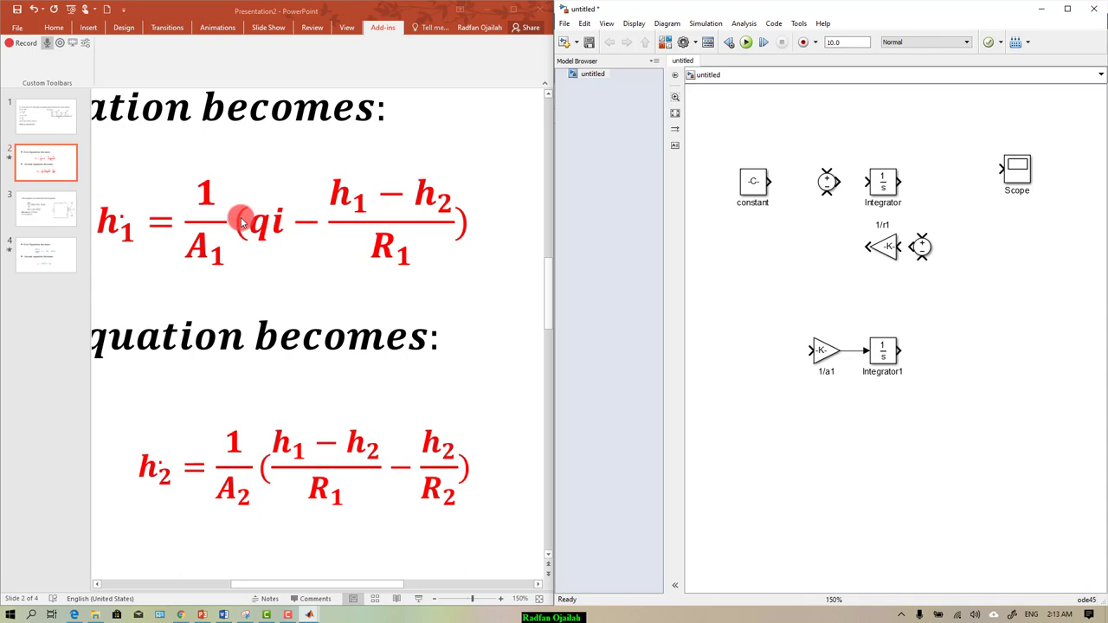
# Move the upper Sum block in front of the 1/a1 gain, leaving its signs unchanged
pyautogui.moveTo(824, 180); pyautogui.dragTo(815, 197)
pyautogui.moveTo(794, 245); pyautogui.dragTo(767, 349)
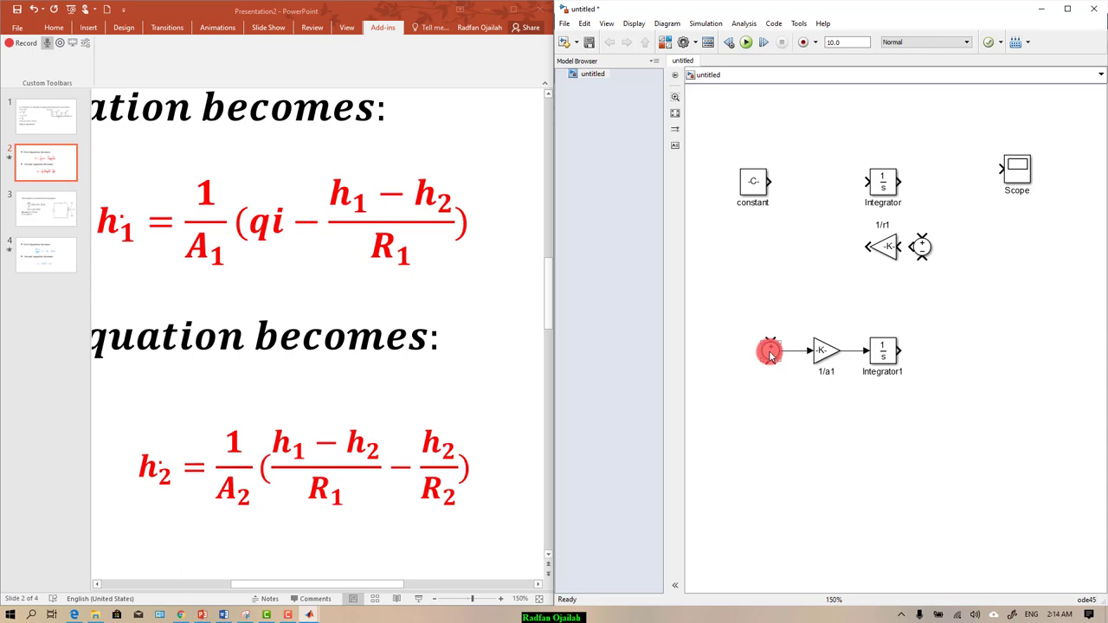
pyautogui.doubleClick(770, 353)
pyautogui.moveTo(811, 374); pyautogui.dragTo(798, 392)
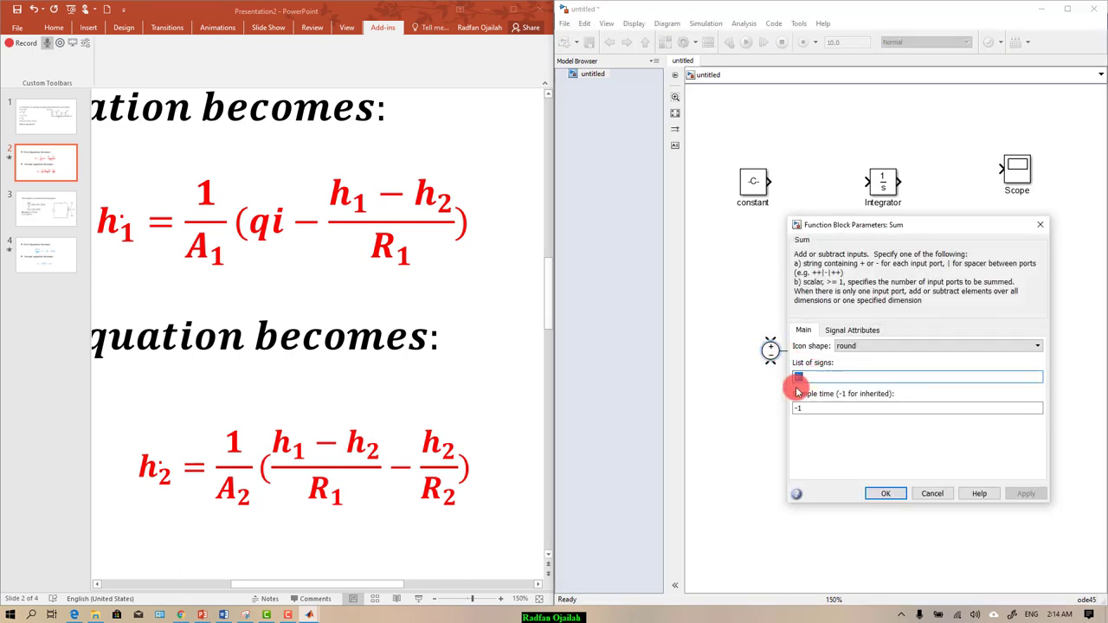
pyautogui.moveTo(828, 226); pyautogui.dragTo(823, 155)
pyautogui.click(813, 304)
pyautogui.click(802, 307)
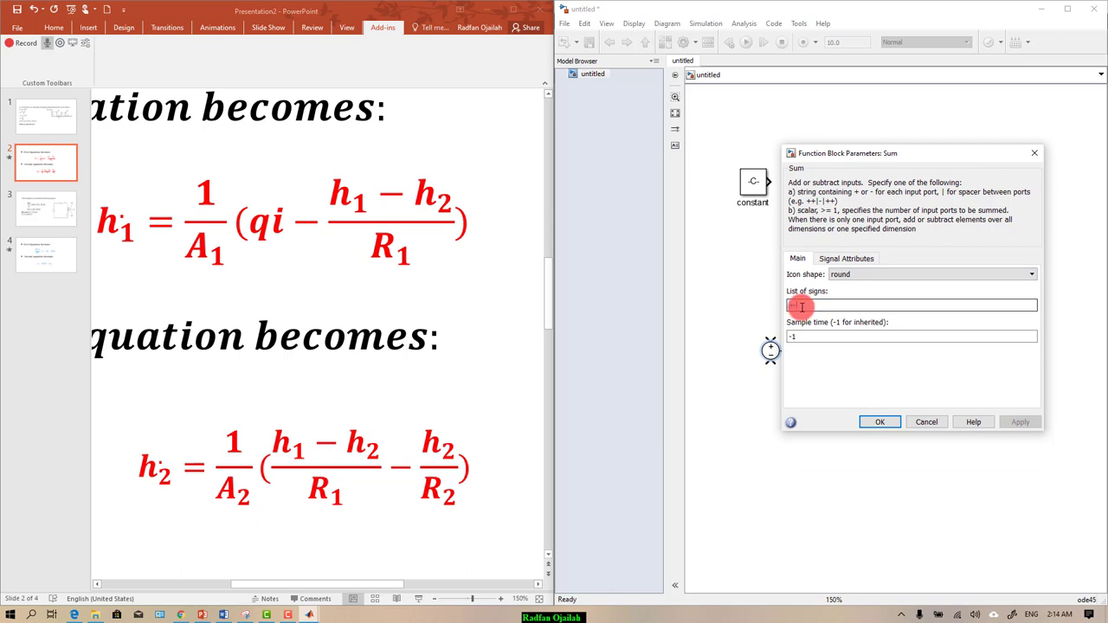
pyautogui.click(926, 422)
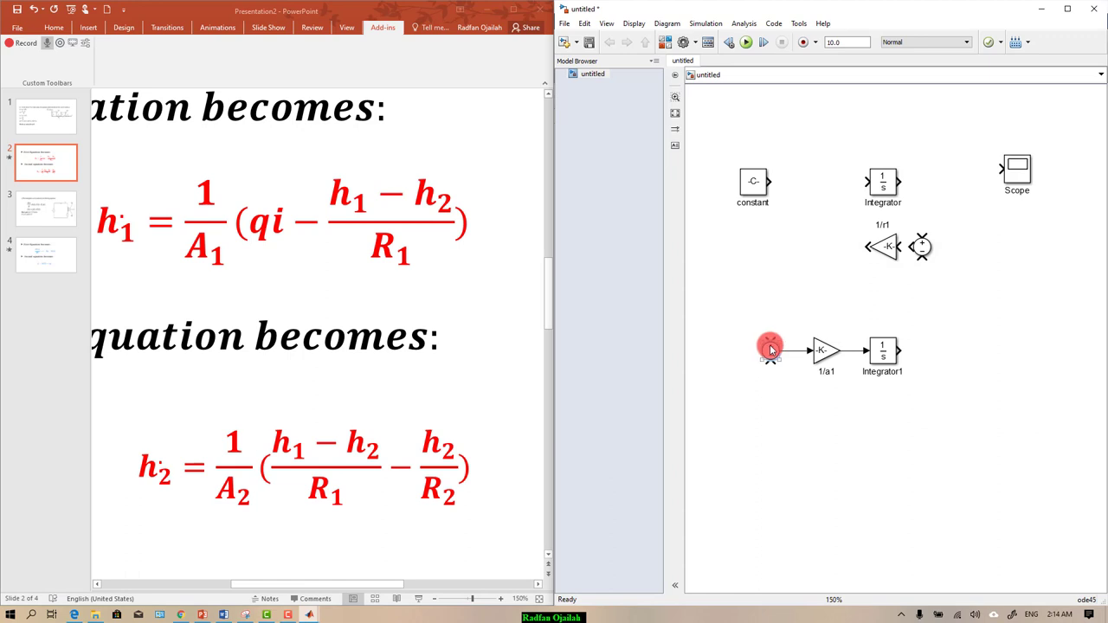
# Start a signal line from Integrator1's output port
pyautogui.click(784, 408)
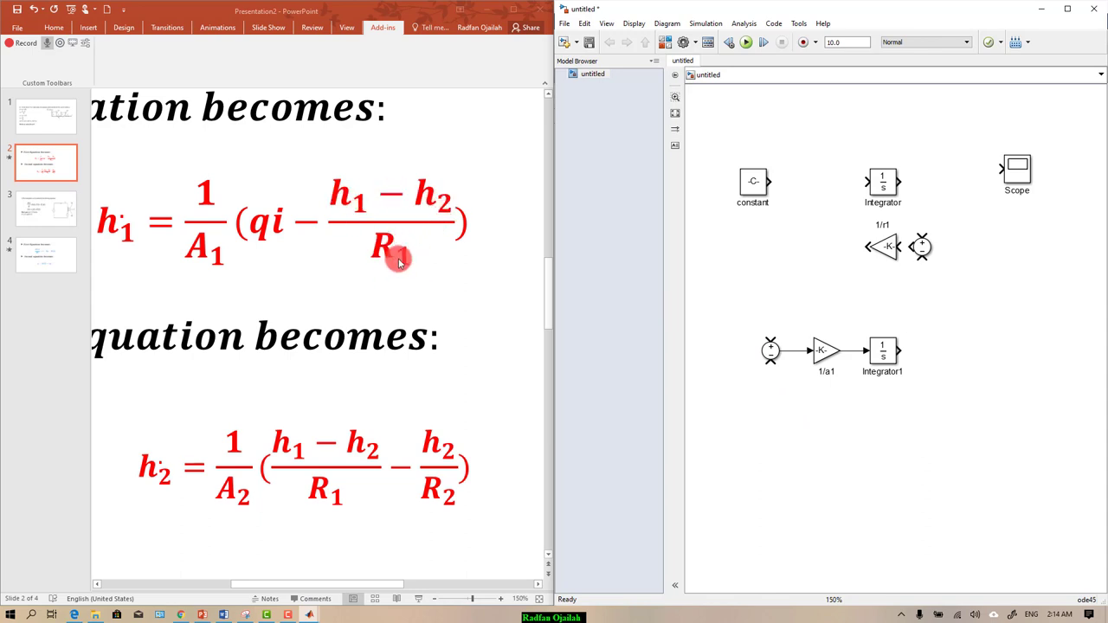
pyautogui.click(888, 353)
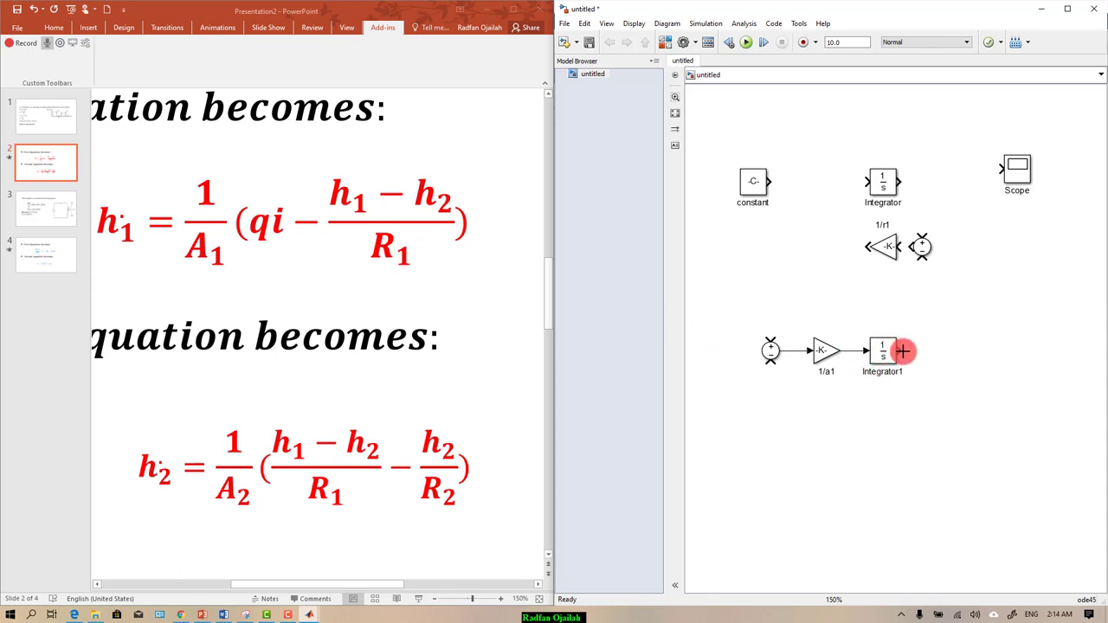
pyautogui.moveTo(899, 352)
pyautogui.mouseDown()
pyautogui.moveTo(945, 352)
pyautogui.moveTo(921, 353)
pyautogui.mouseUp()
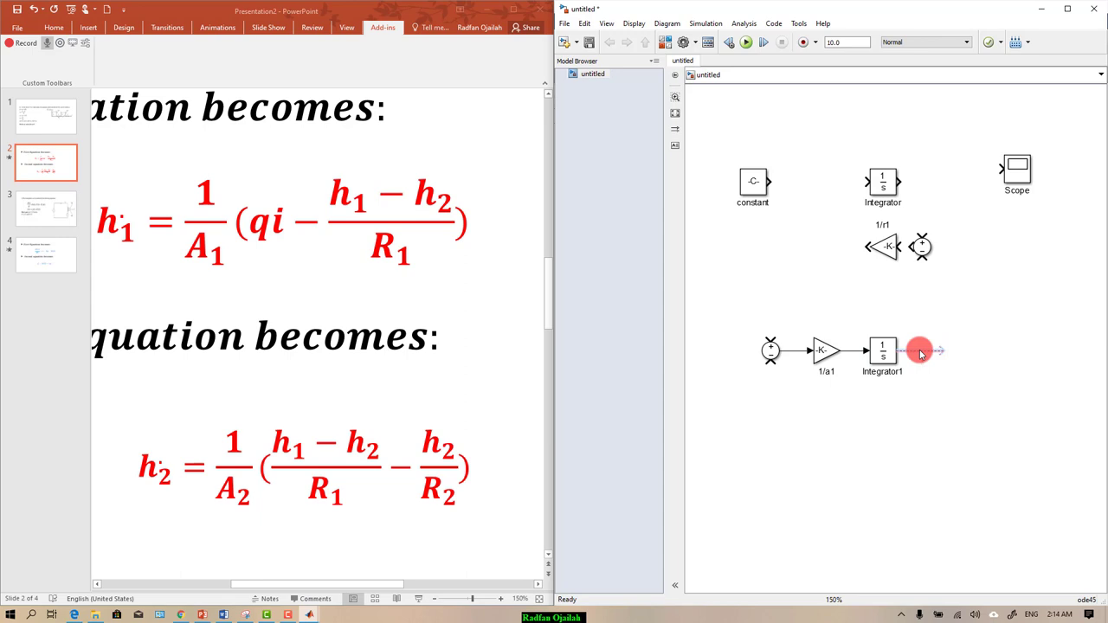